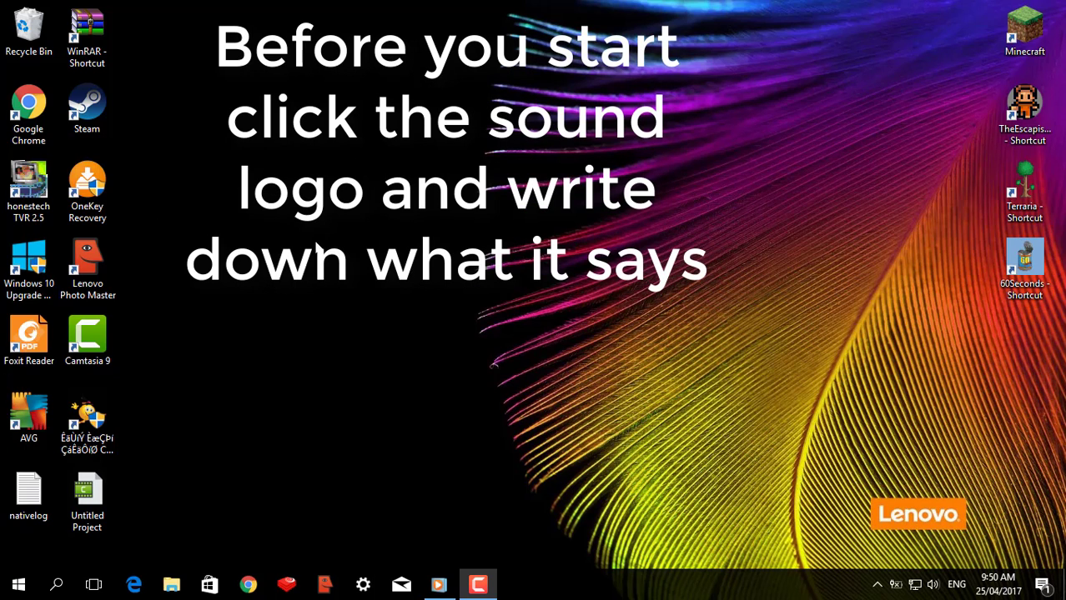
Step: Check the name of the current speaker device in the system volume control
left_click(932, 584)
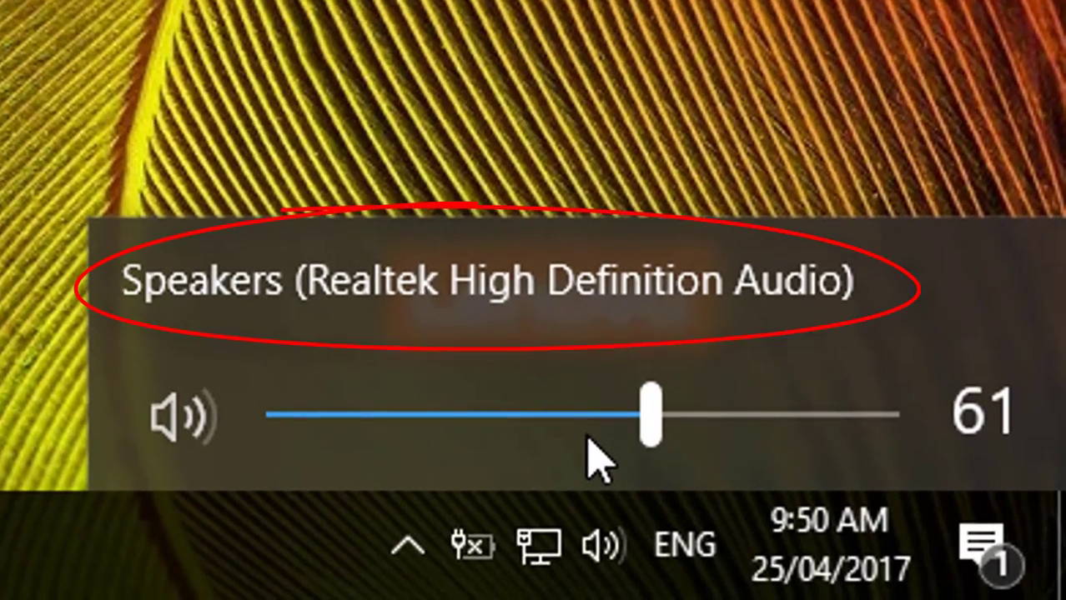
scroll(667, 457, "down", 1)
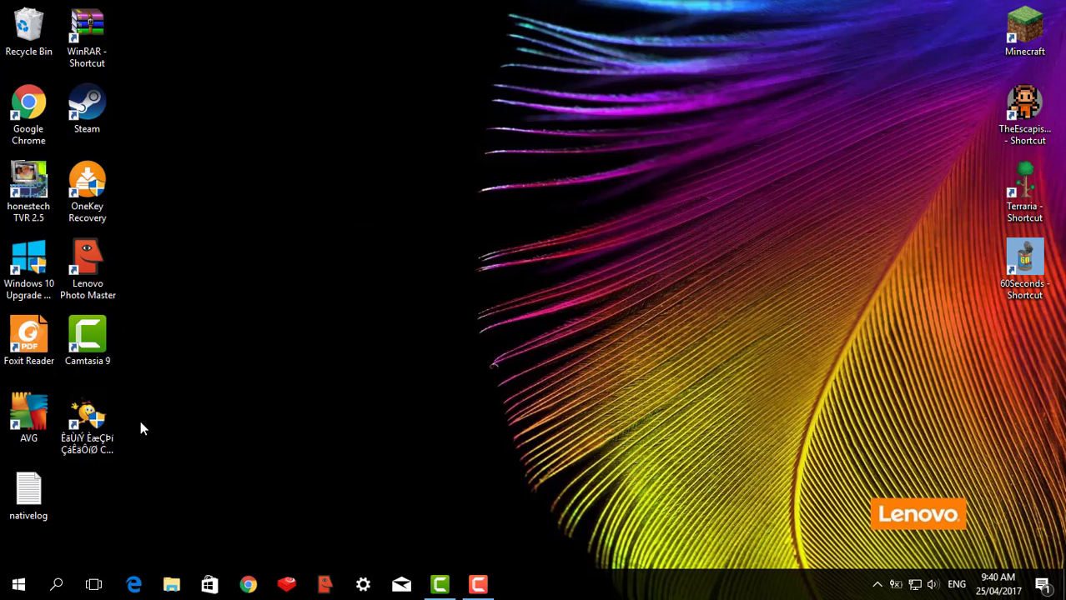
Step: Open Computer Management and show the Services list under Services and Applications
right_click(20, 591)
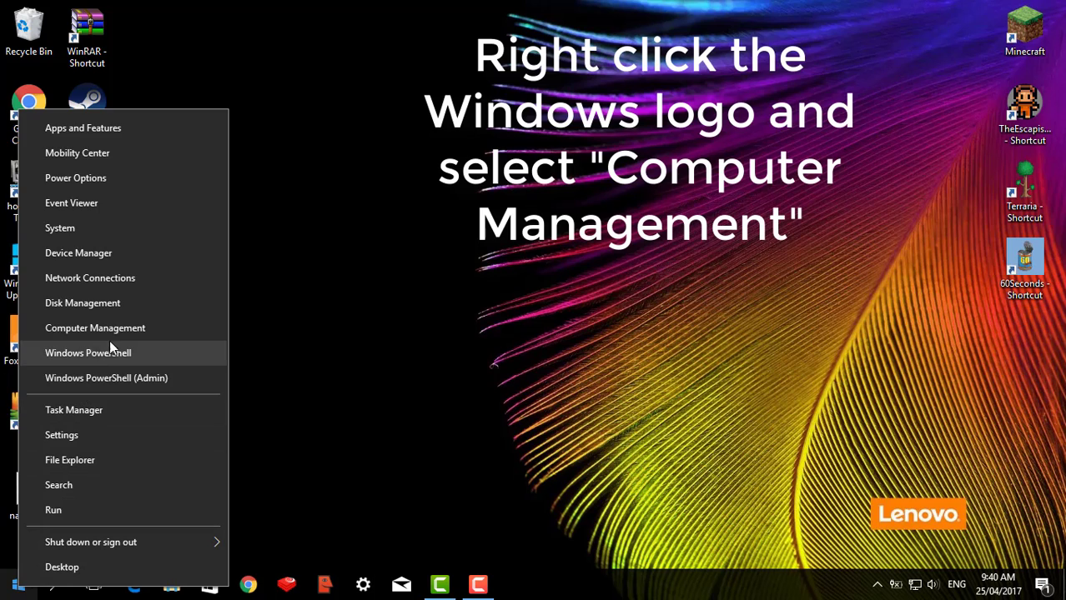
left_click(126, 323)
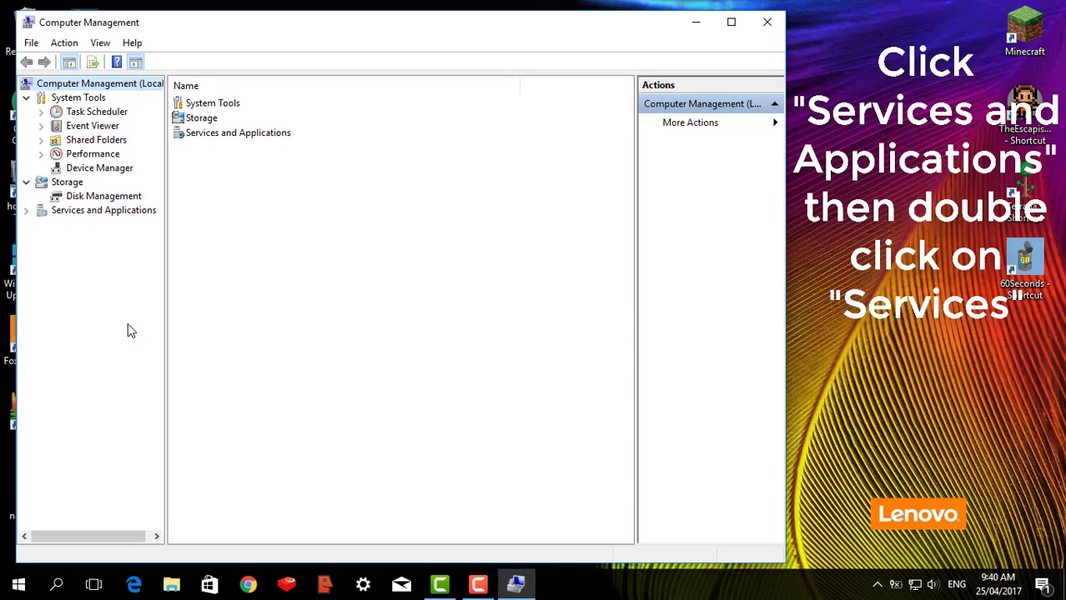
left_click(105, 211)
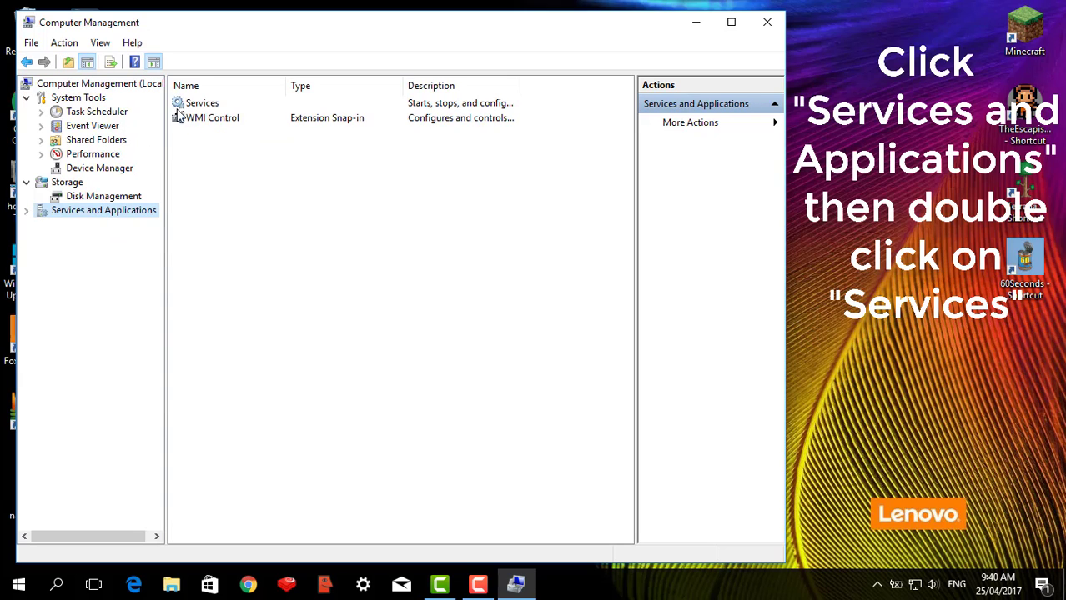
double_click(193, 104)
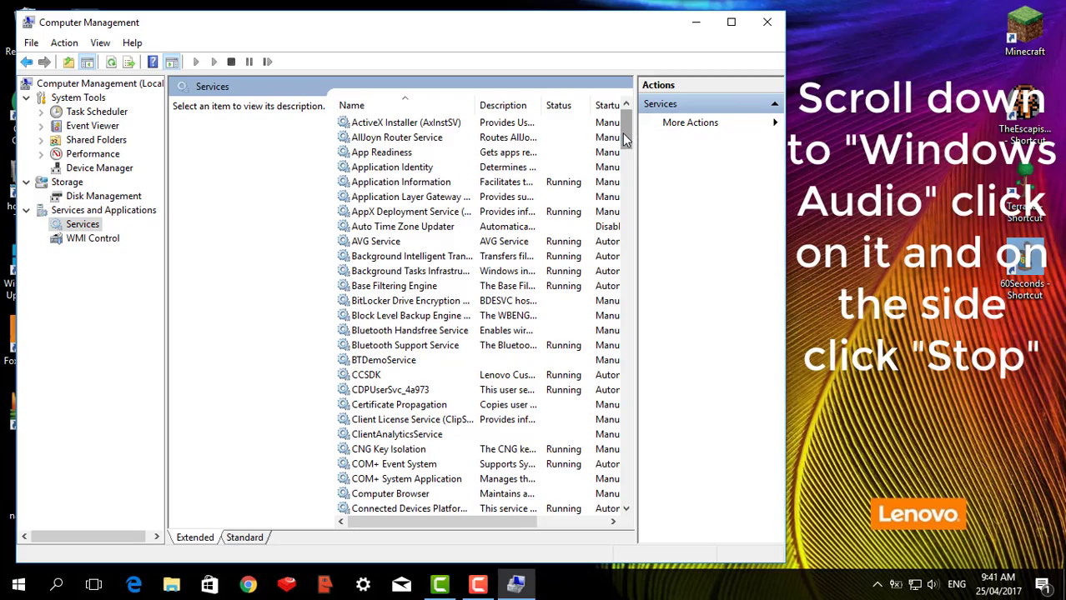
Step: Stop the Windows Audio service and close Computer Management
left_click_drag(622, 133, 578, 451)
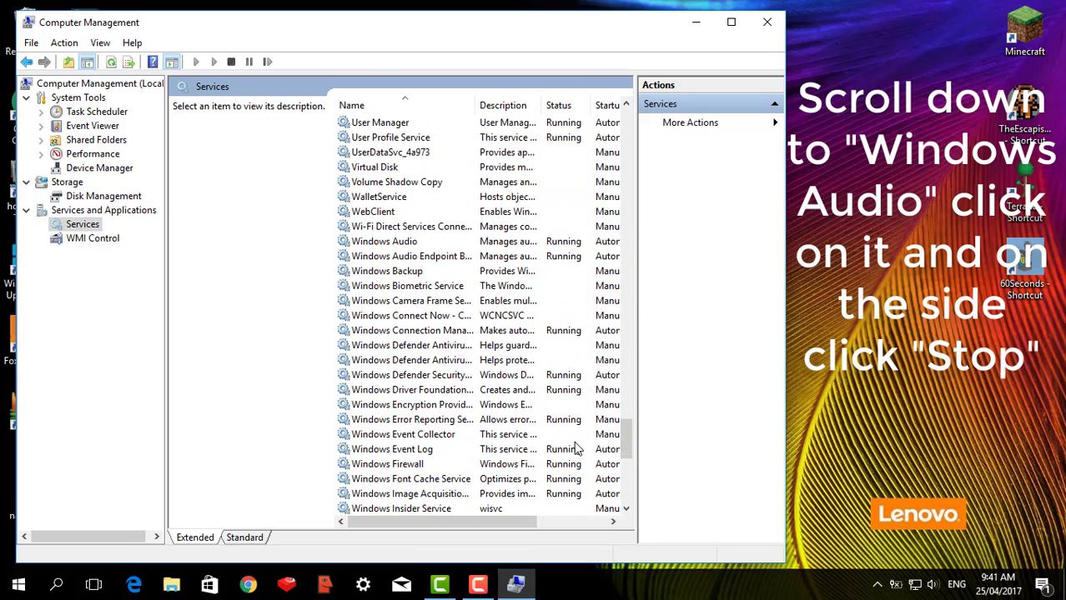
left_click(409, 243)
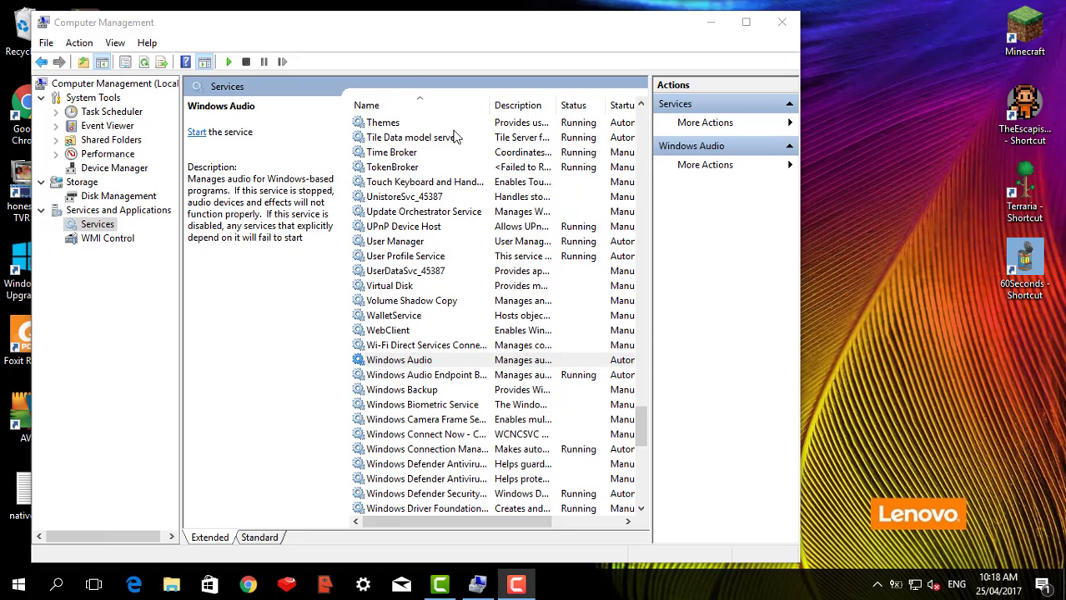
left_click(784, 24)
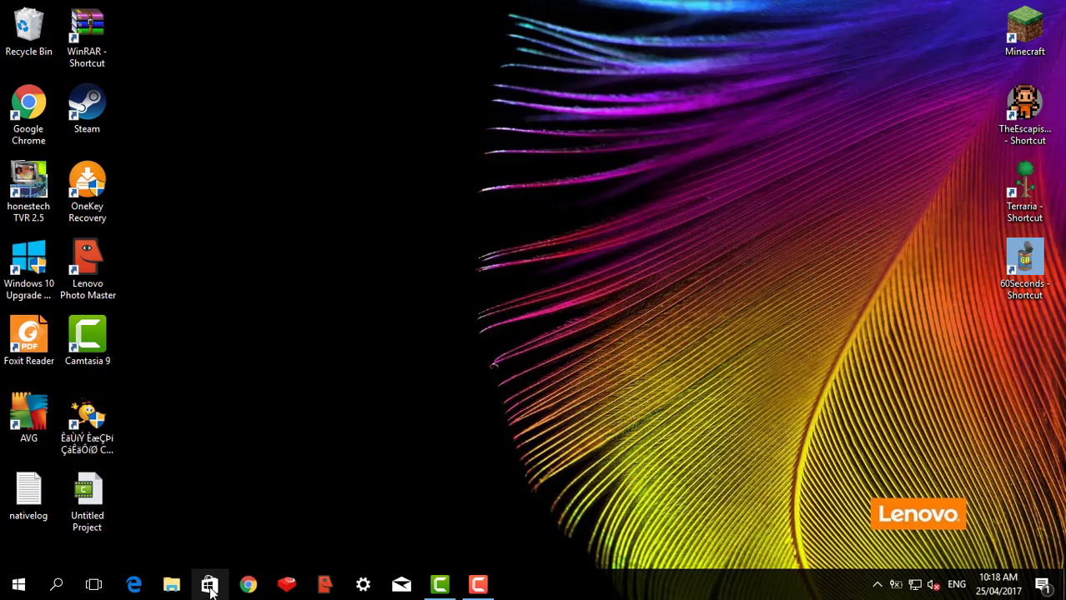
Step: Open Device Manager from the Hardware and Sound category of Control Panel
left_click(55, 586)
type("co")
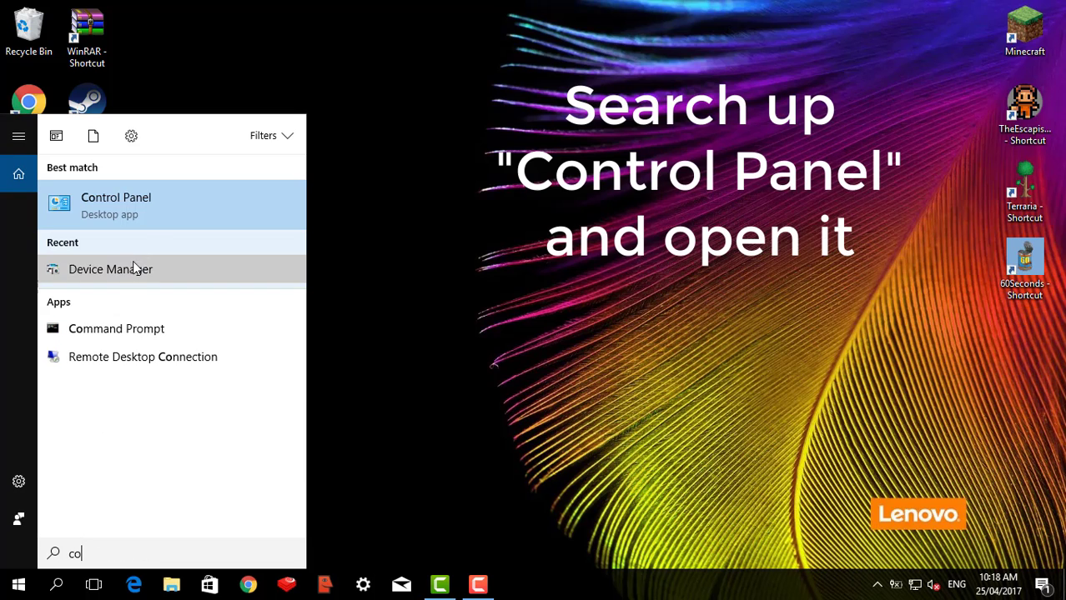
left_click(170, 209)
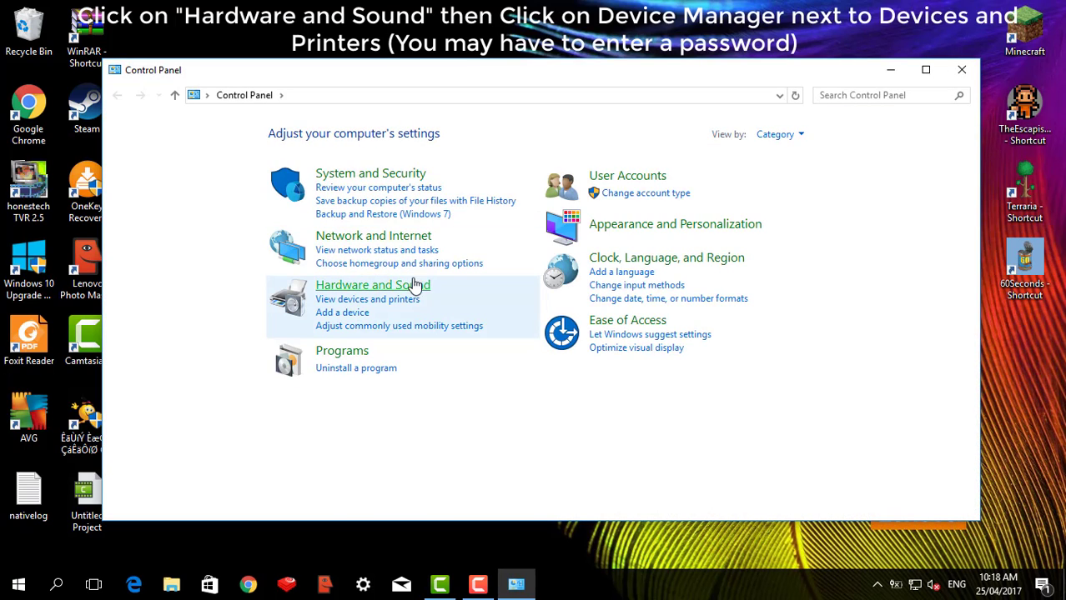
left_click(403, 285)
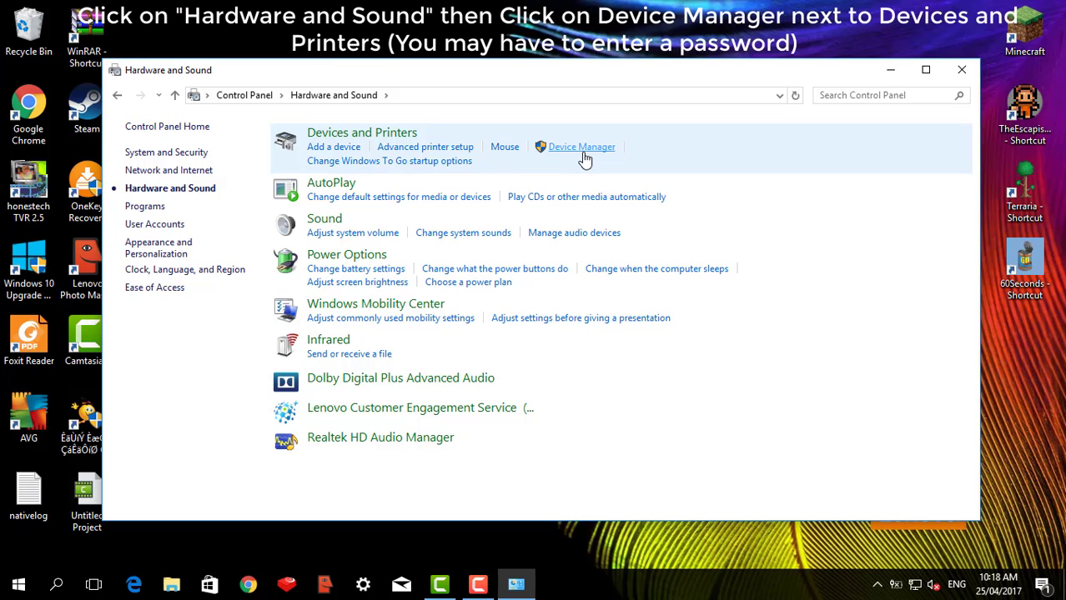
left_click(583, 155)
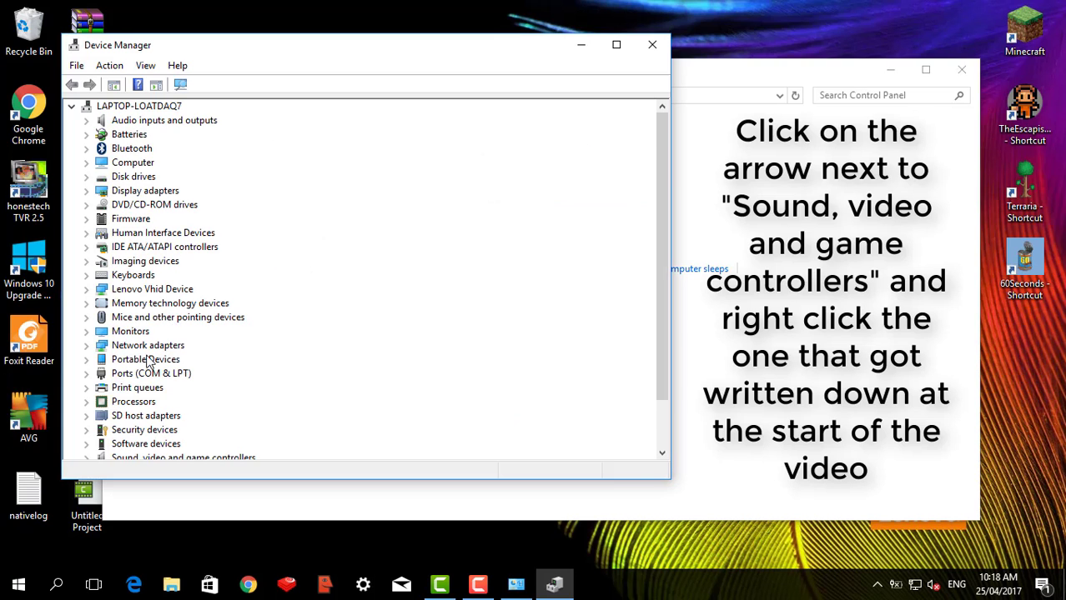
Step: Uninstall the Realtek High Definition Audio device under Sound, video and game controllers, without deleting its driver software
scroll(146, 403, "down", 1)
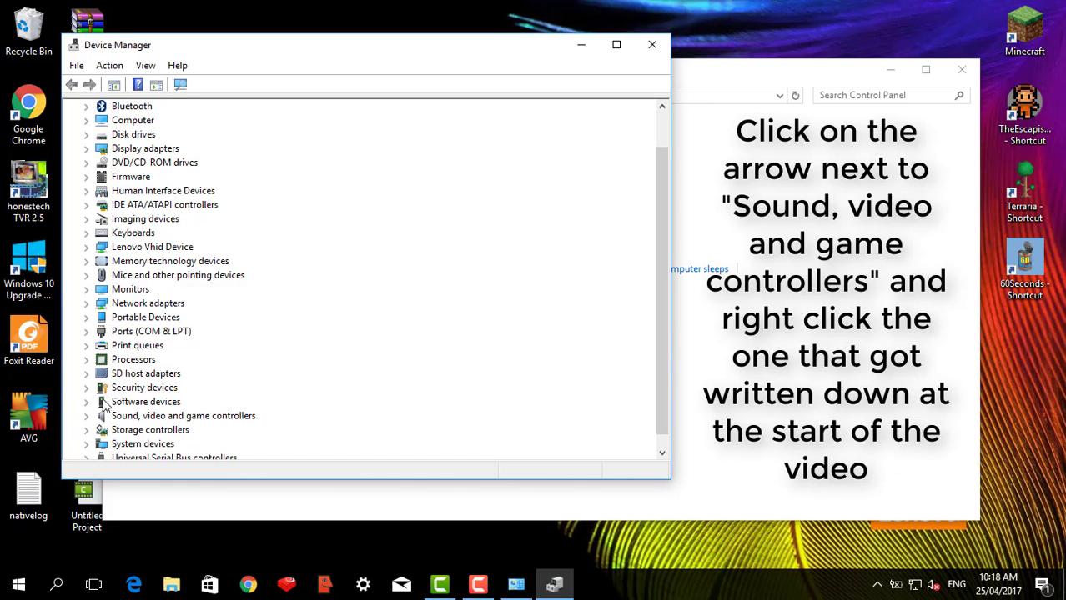
left_click(87, 416)
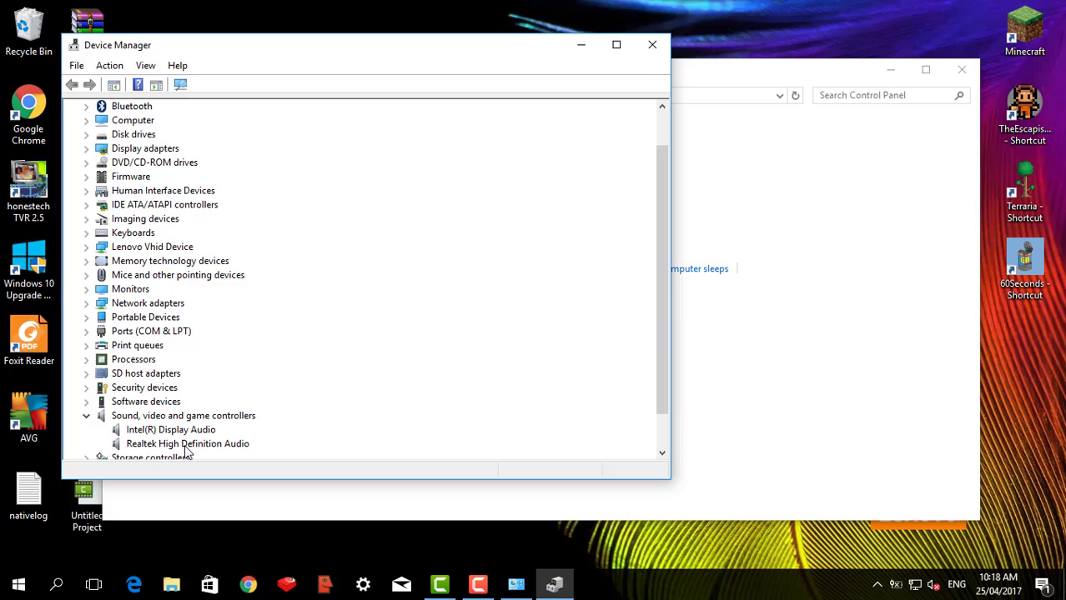
left_click(192, 446)
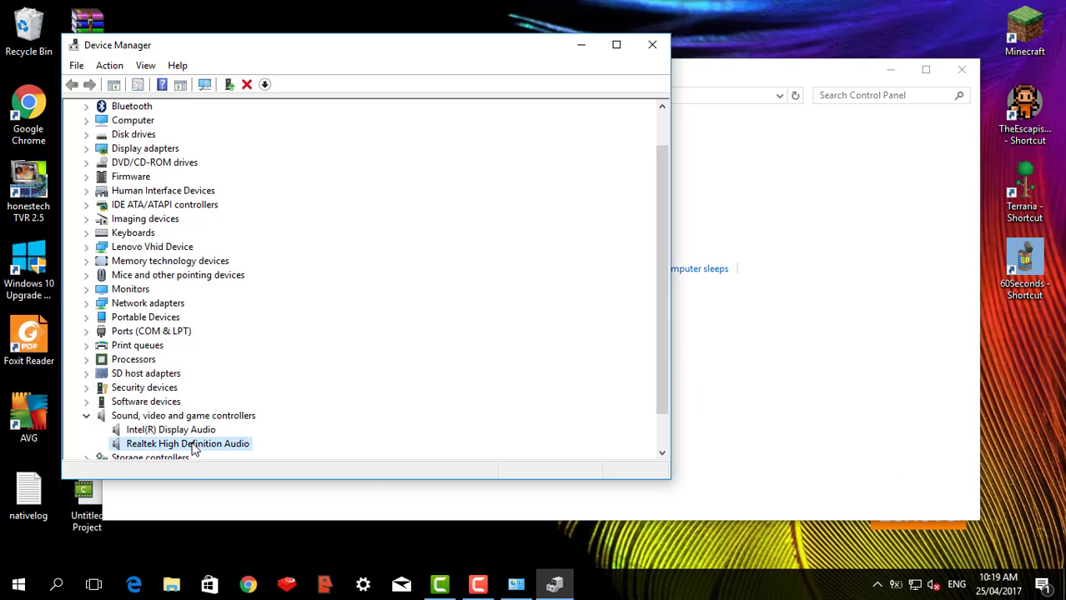
right_click(191, 447)
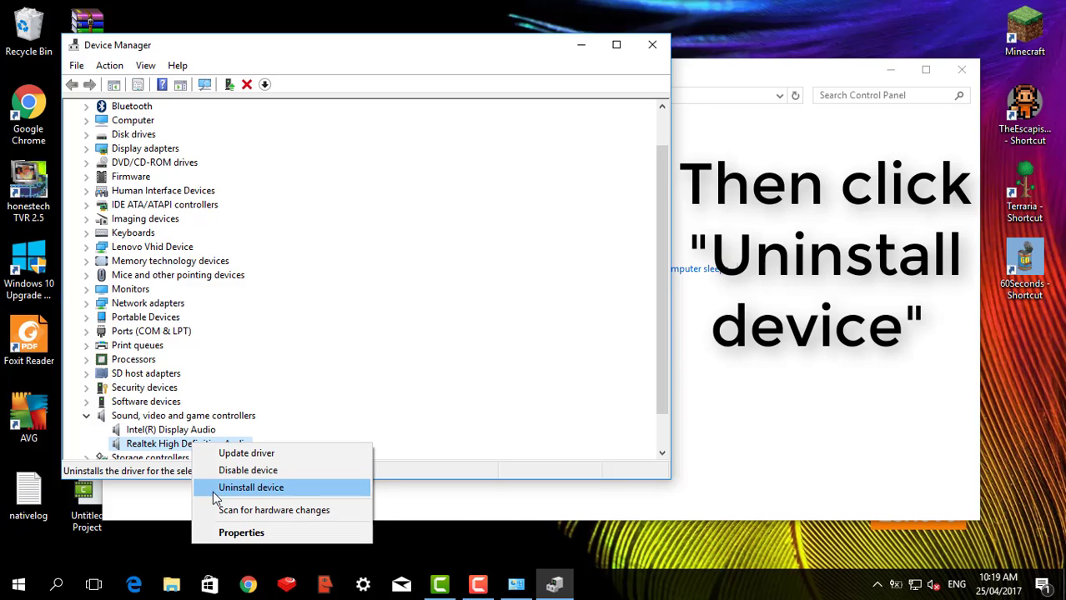
left_click(282, 491)
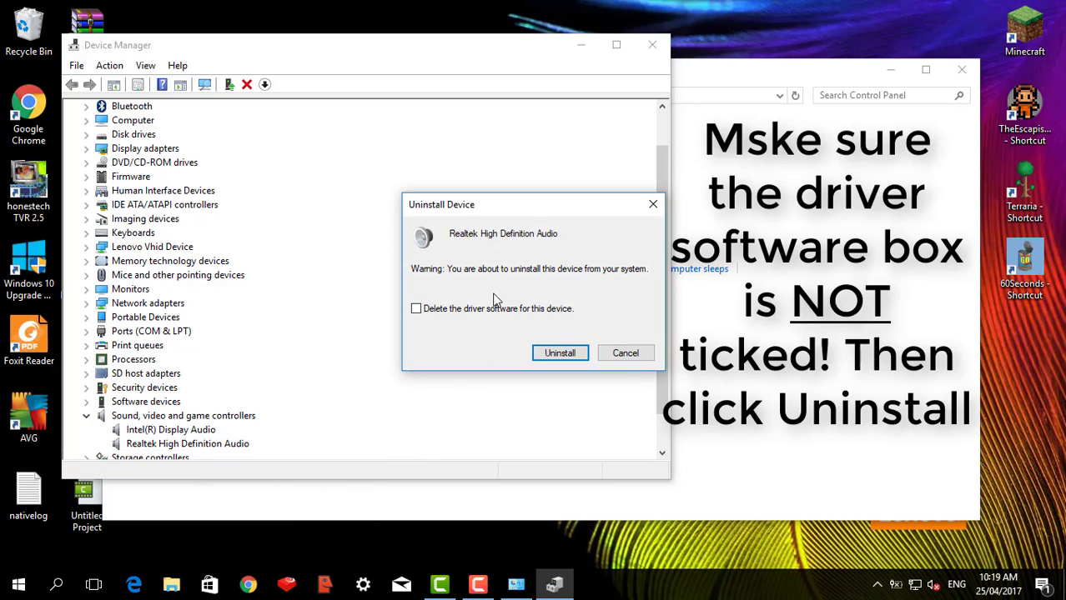
left_click(557, 354)
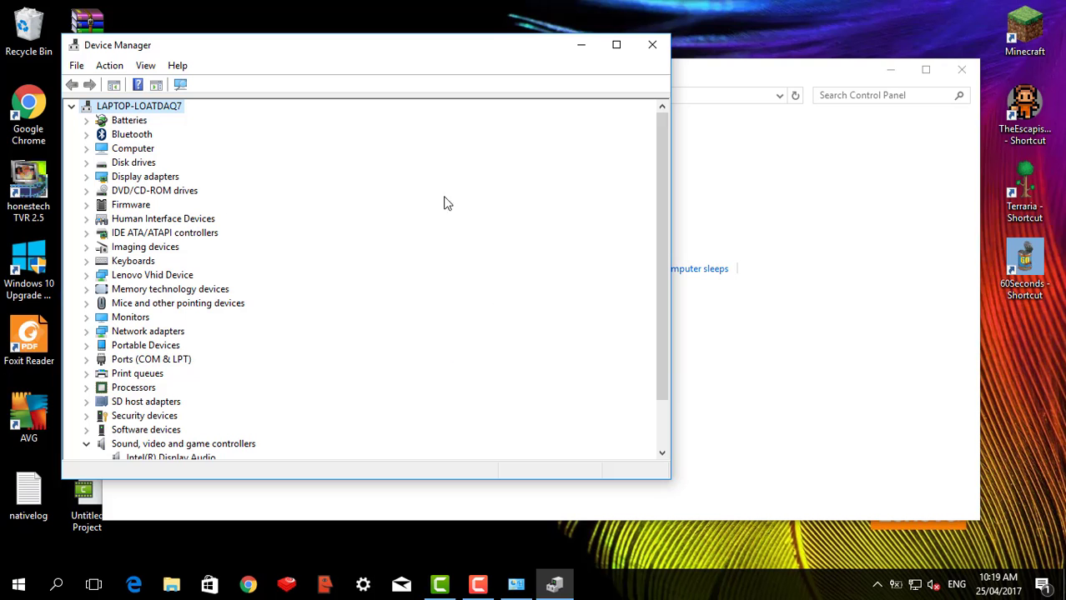
Step: Minimize Device Manager and Control Panel, and run the Windows troubleshooter for sound problems
left_click(581, 45)
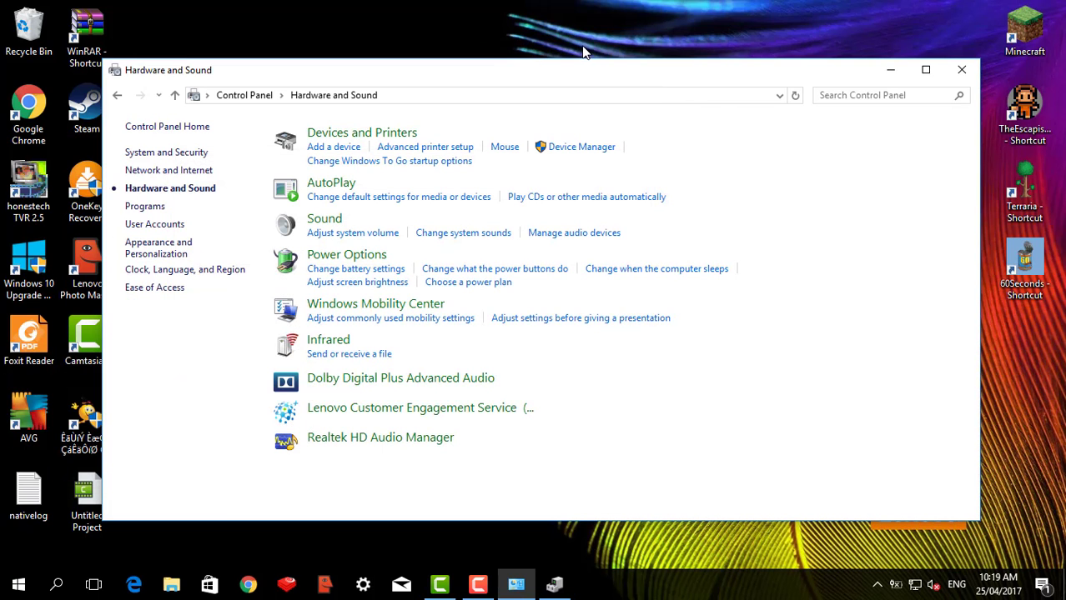
left_click(889, 69)
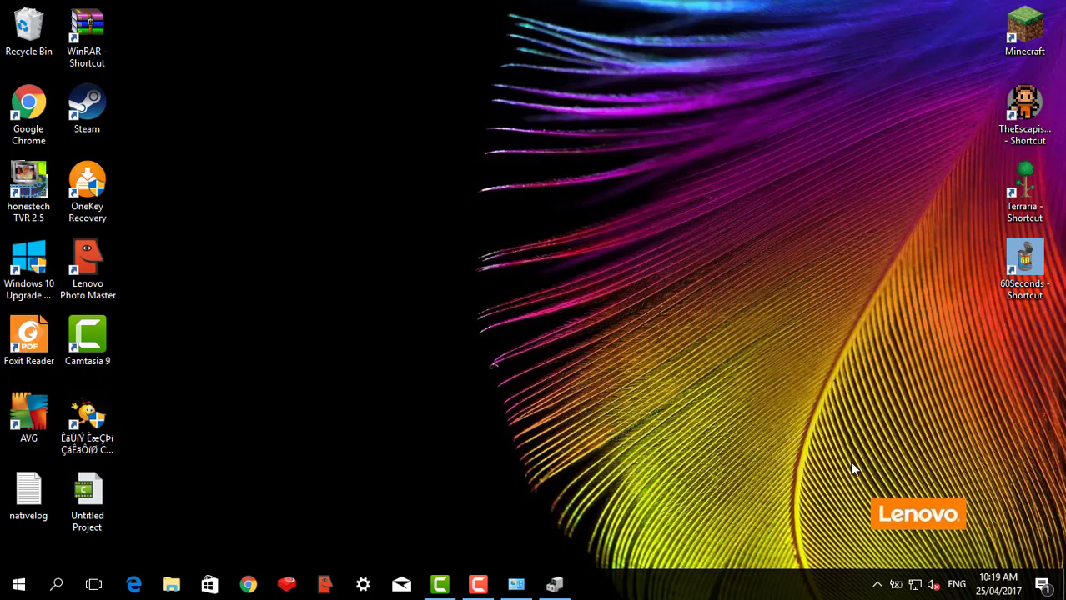
right_click(935, 585)
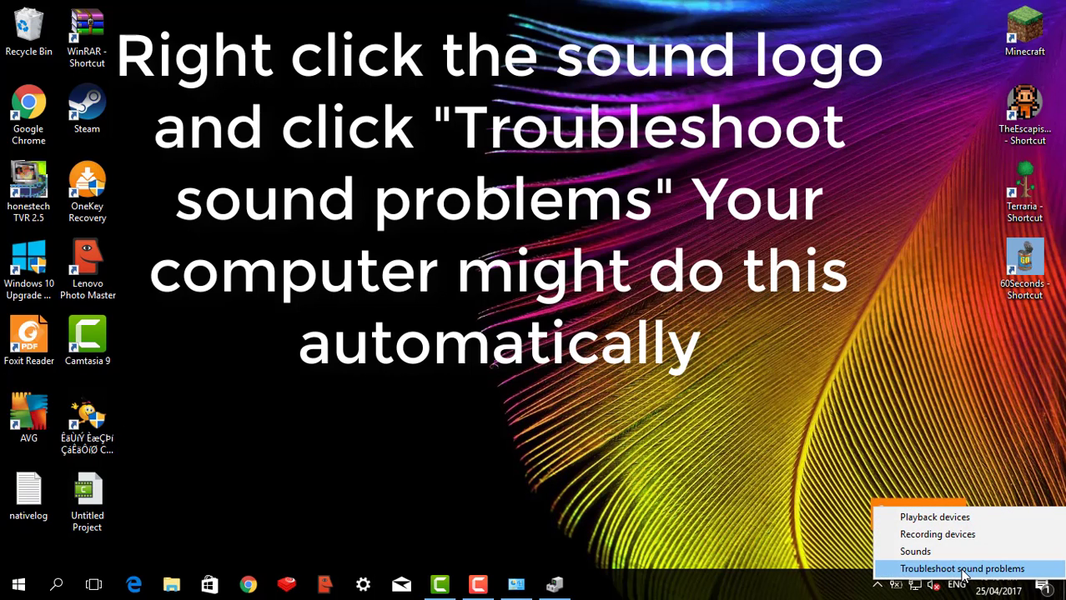
left_click(963, 570)
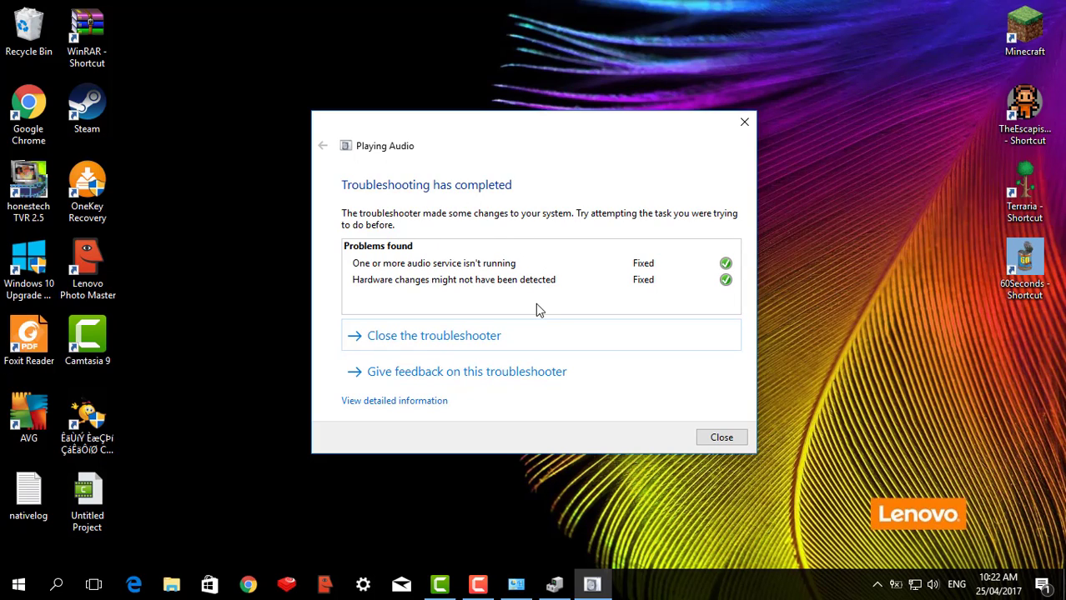
Step: Set the volume of the Realtek High Definition Audio speakers to 61 and dismiss the volume control
left_click(932, 583)
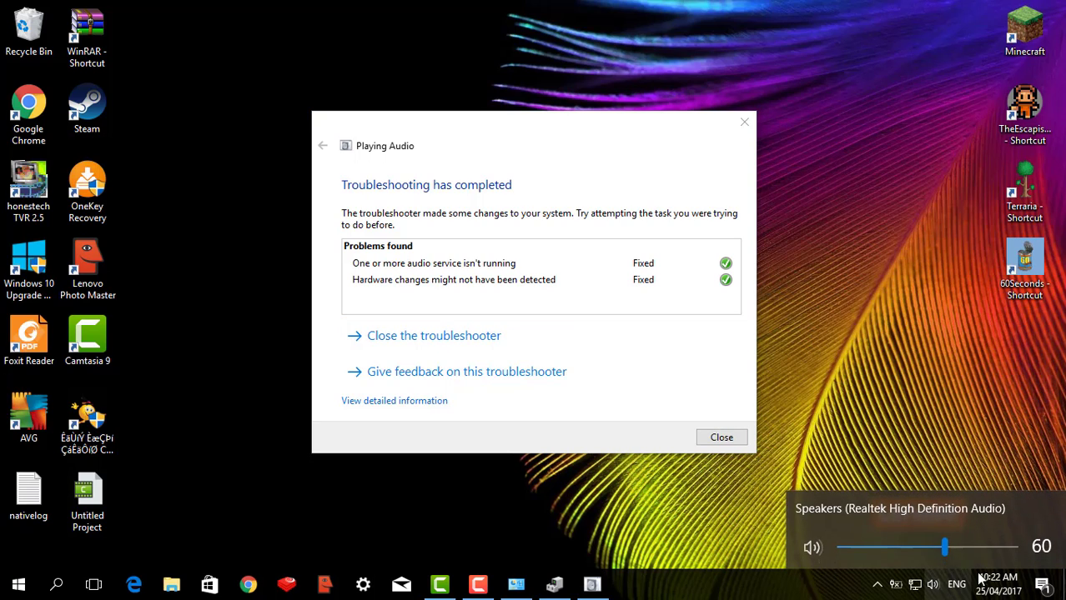
left_click(954, 549)
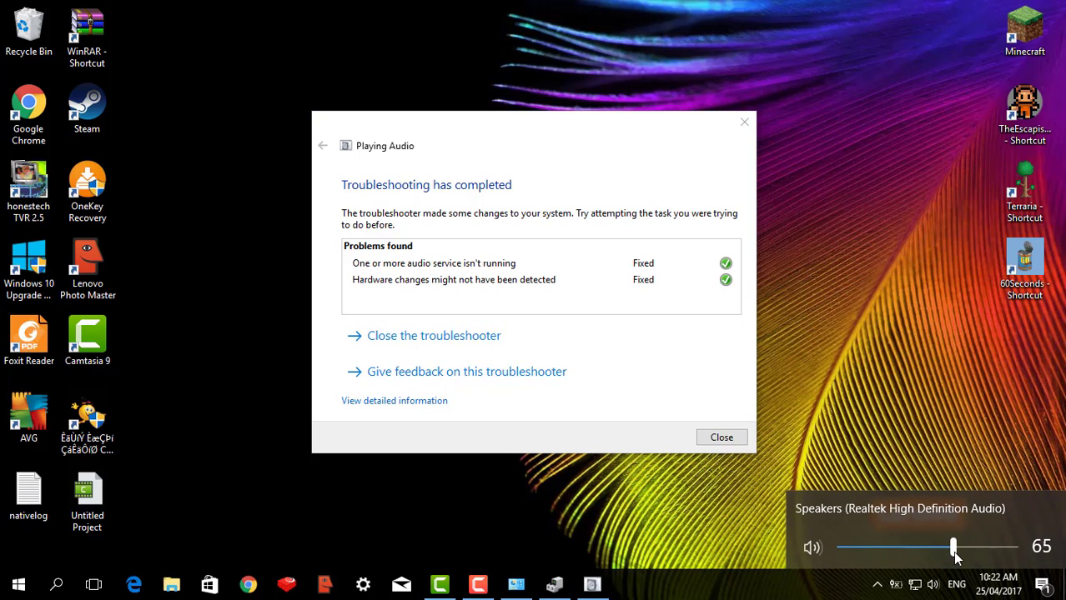
left_click_drag(953, 548, 946, 549)
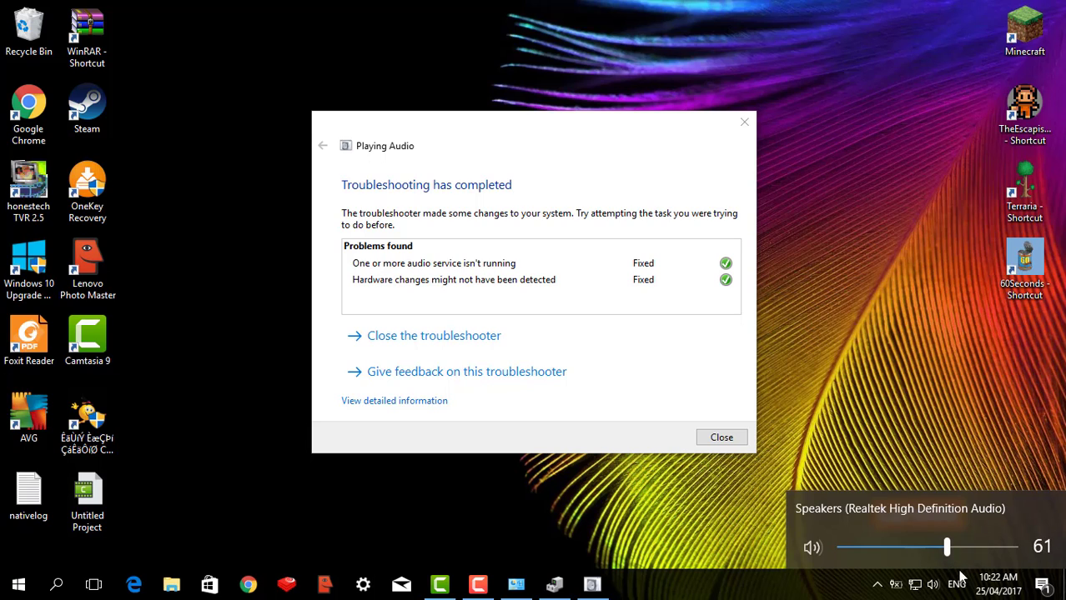
left_click(906, 420)
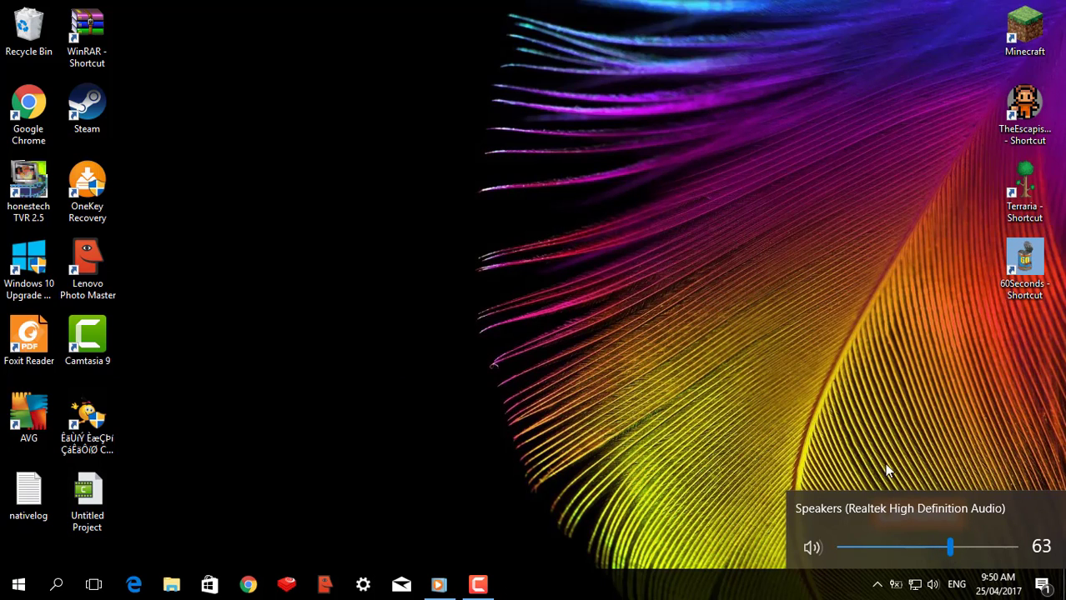
Step: Bring up the media player and play the Little Einsteins song to test the sound
left_click(839, 426)
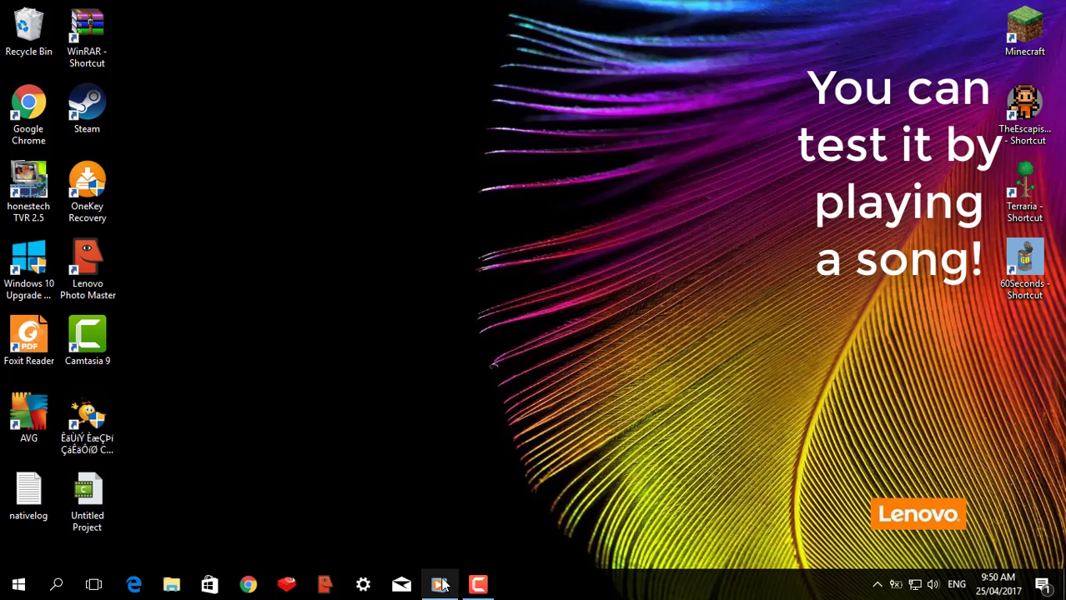
left_click(454, 534)
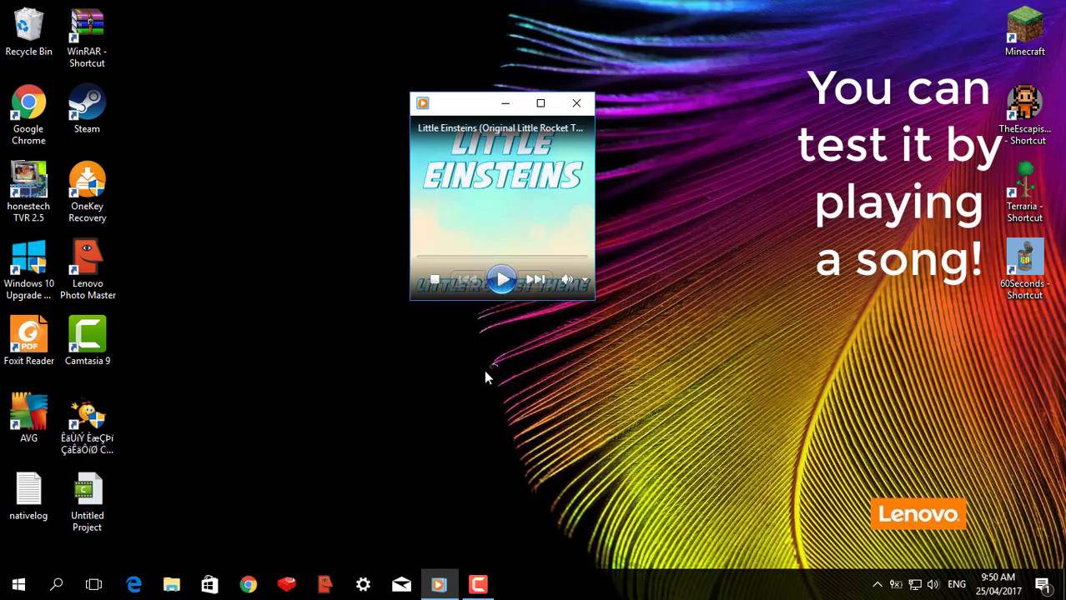
left_click(501, 281)
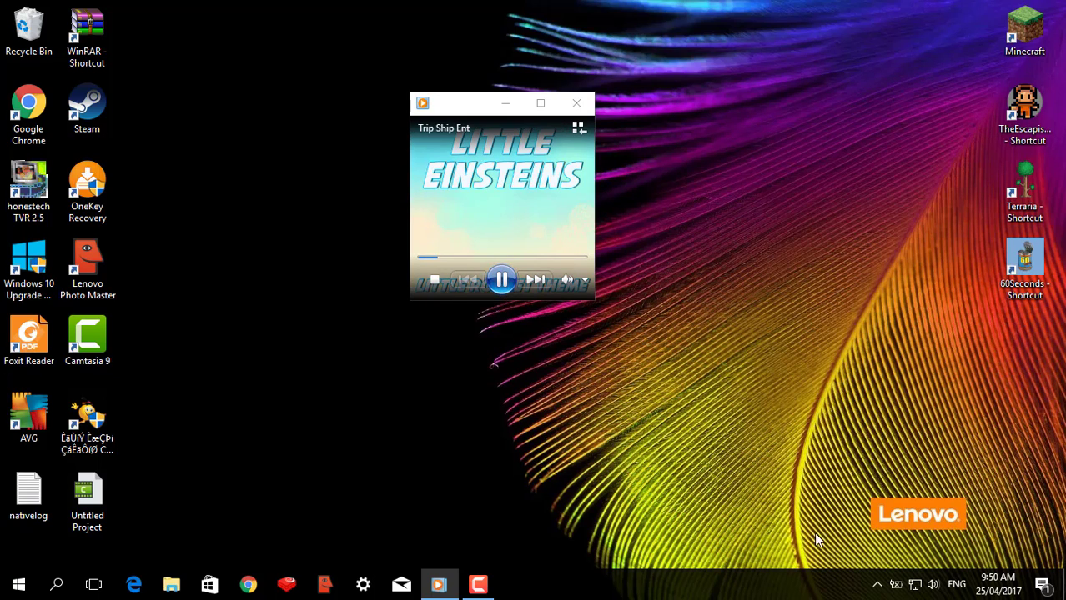
Step: Check the speakers' level meter among the playback devices in the Sound settings, and close the settings and the media player
right_click(934, 590)
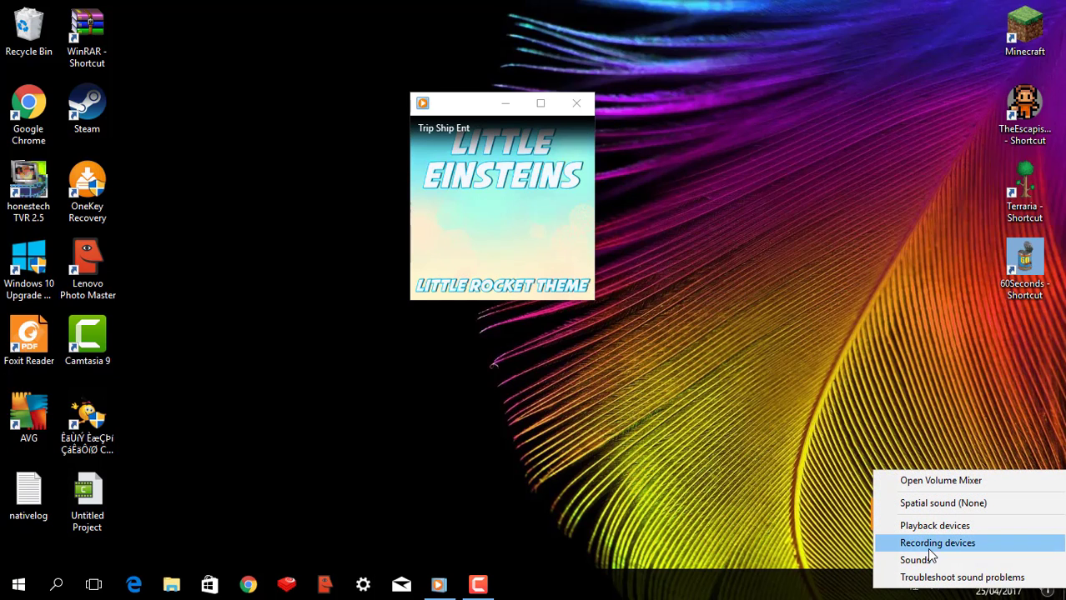
left_click(936, 562)
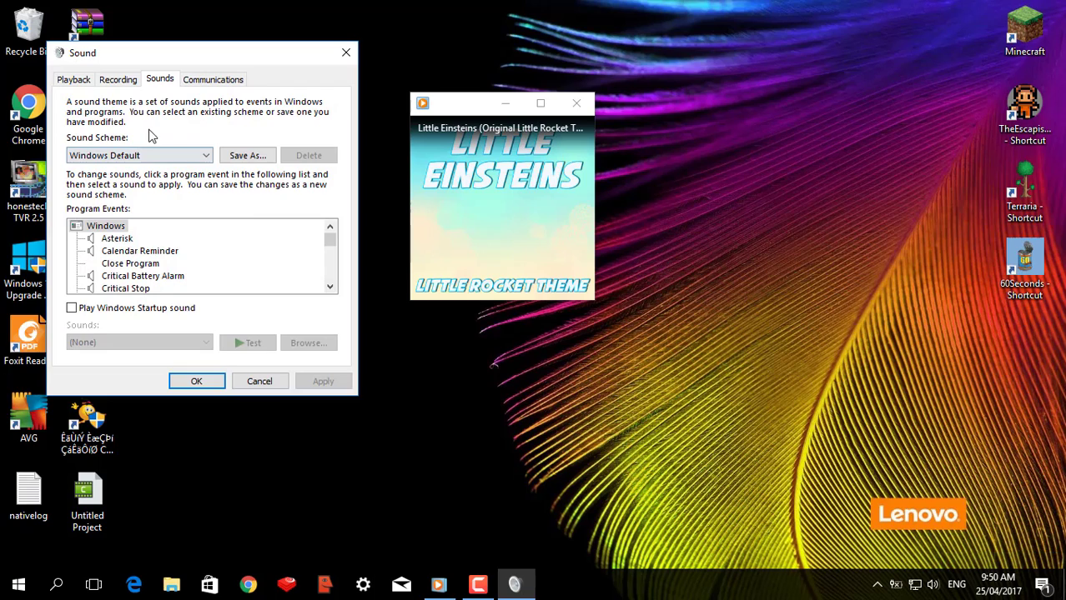
left_click(81, 78)
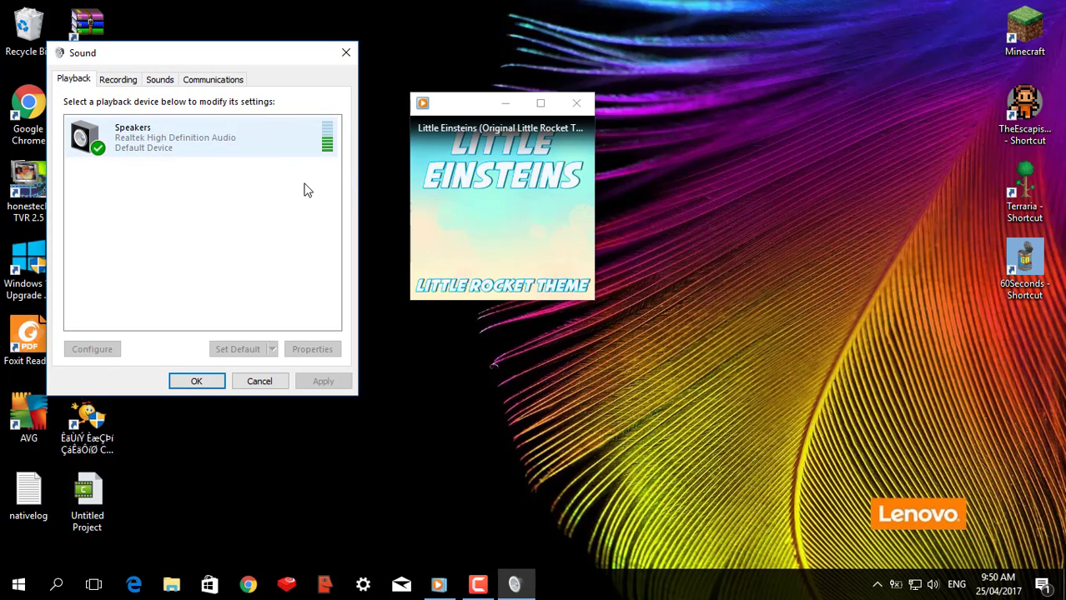
left_click(345, 53)
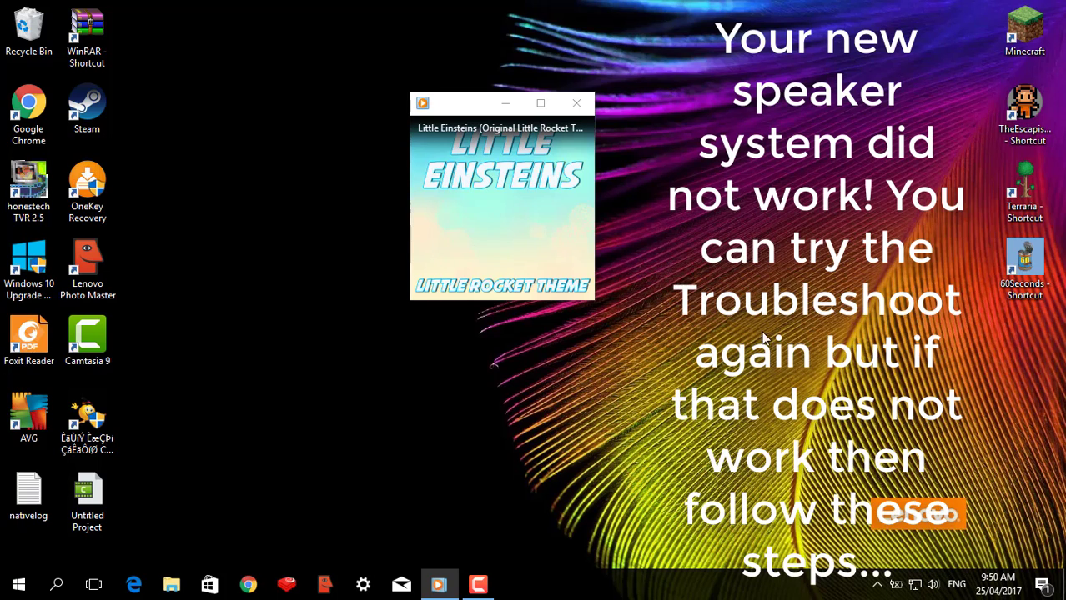
left_click(569, 110)
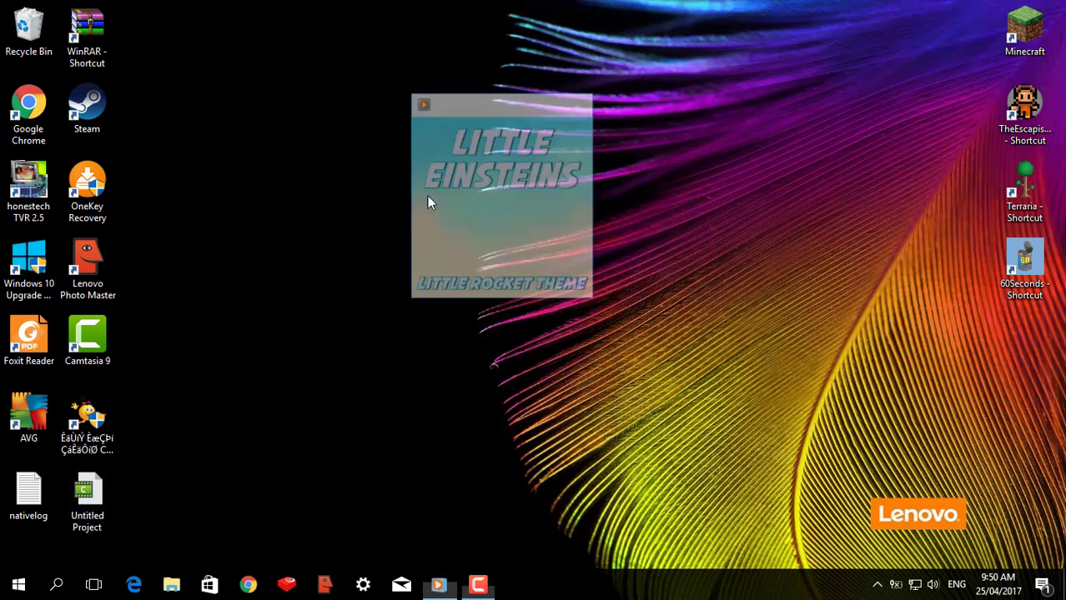
Step: Open File Explorer and browse from This PC to the Audio folder inside Drivers on the LENOVO (D:) drive
left_click(172, 587)
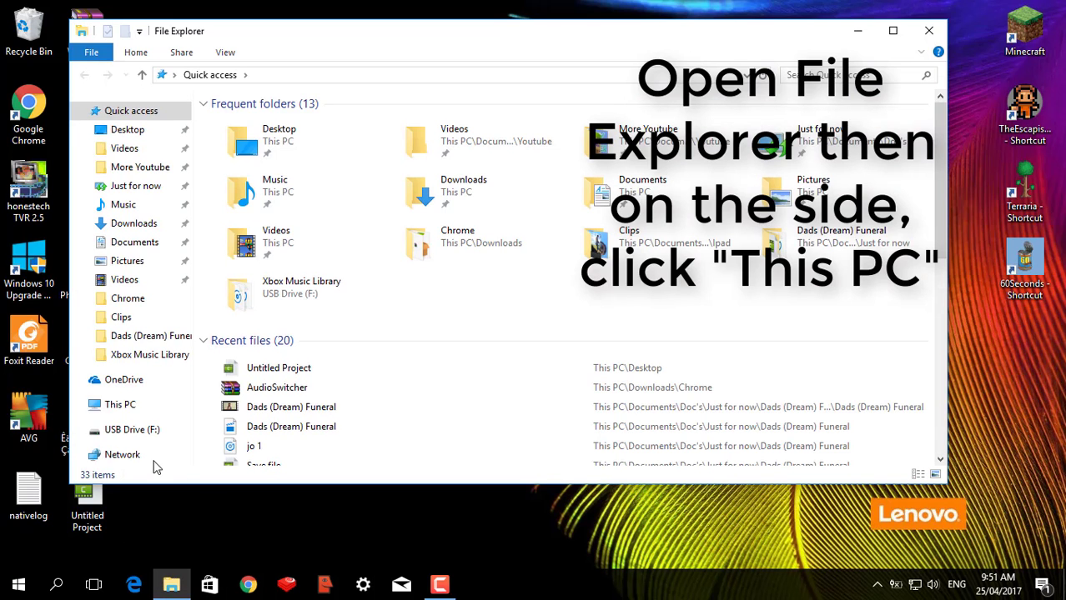
left_click(129, 406)
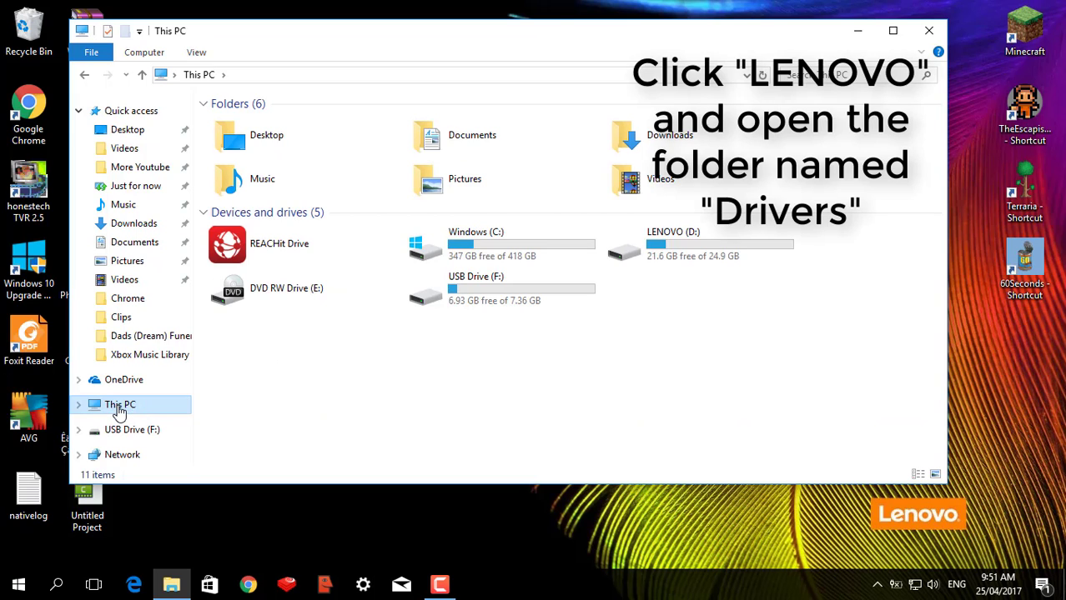
left_click(668, 240)
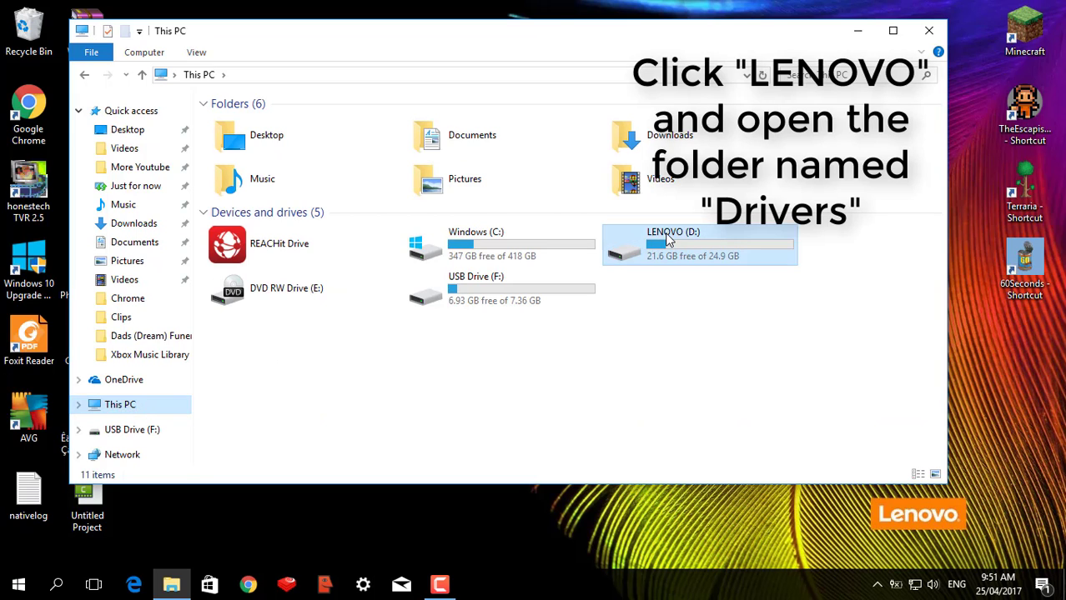
double_click(668, 240)
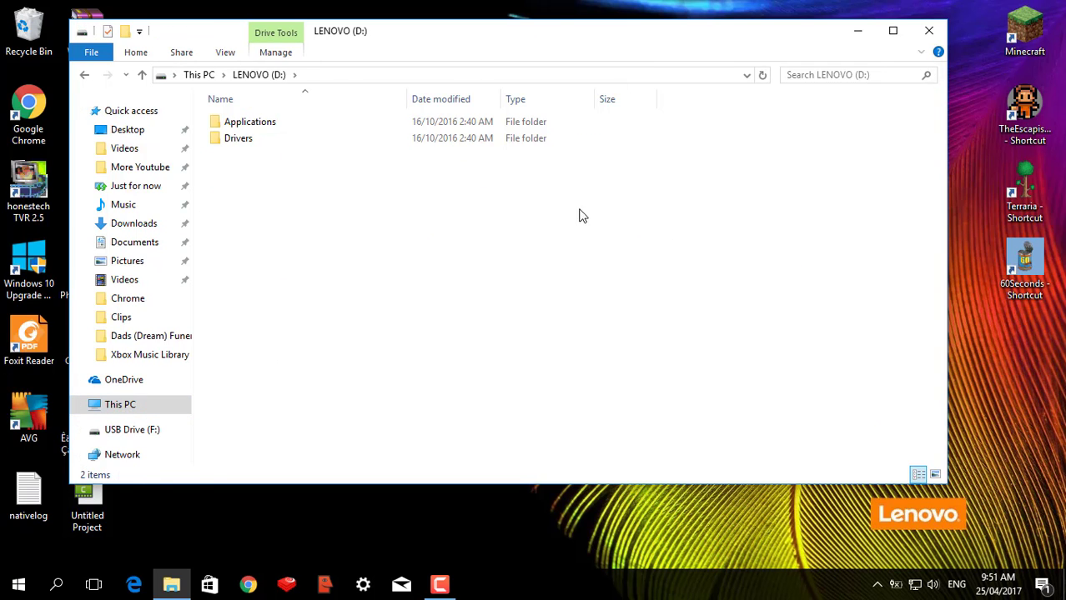
left_click(381, 142)
double_click(381, 142)
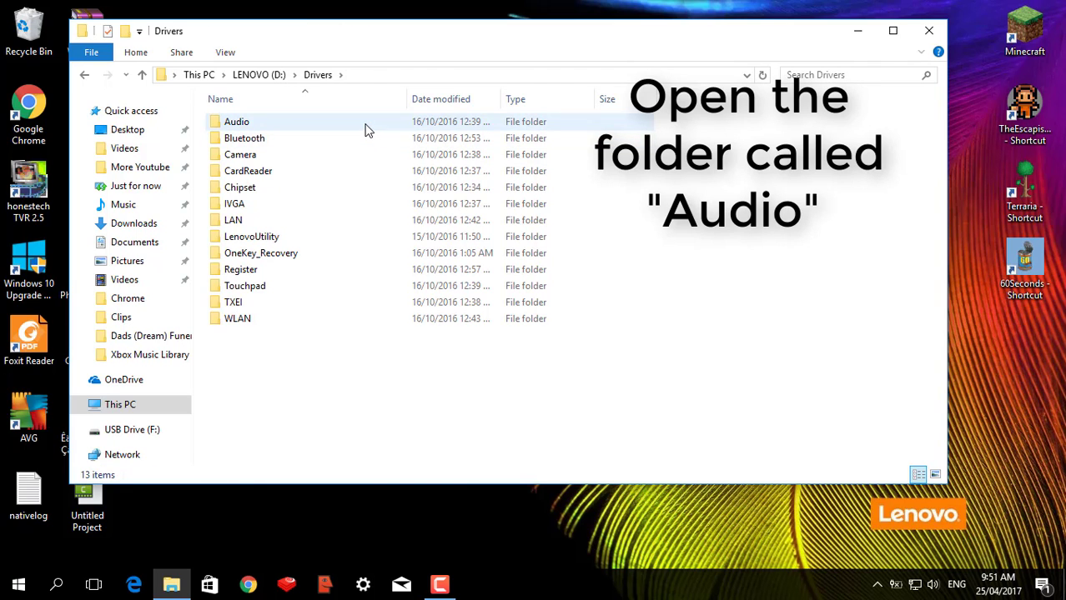
double_click(367, 125)
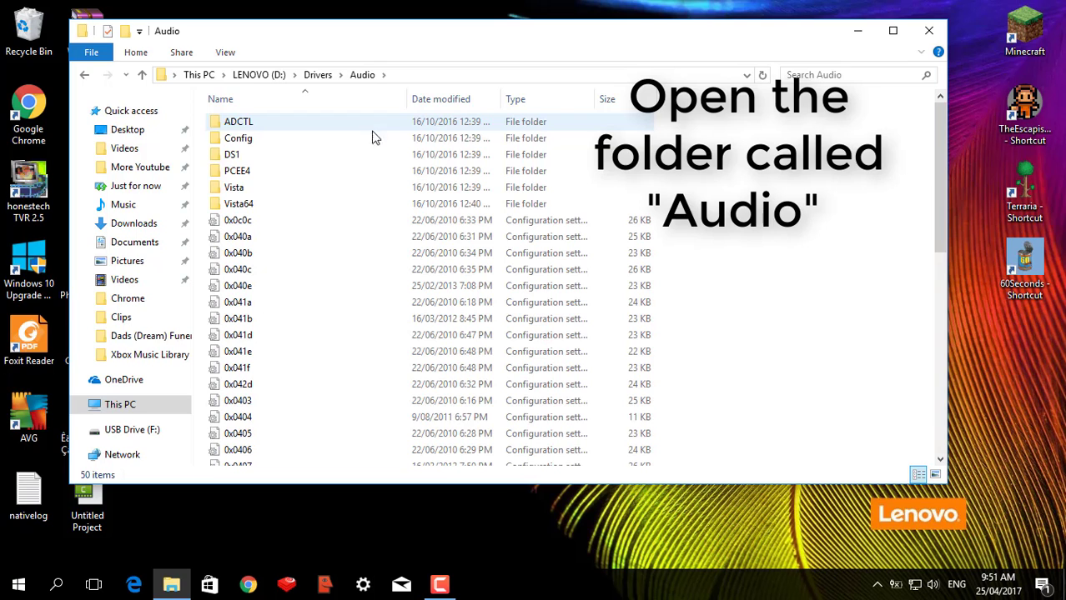
Step: Launch the Setup application from the Audio folder to start the Realtek High Definition Audio Driver installer
left_click_drag(943, 174, 852, 397)
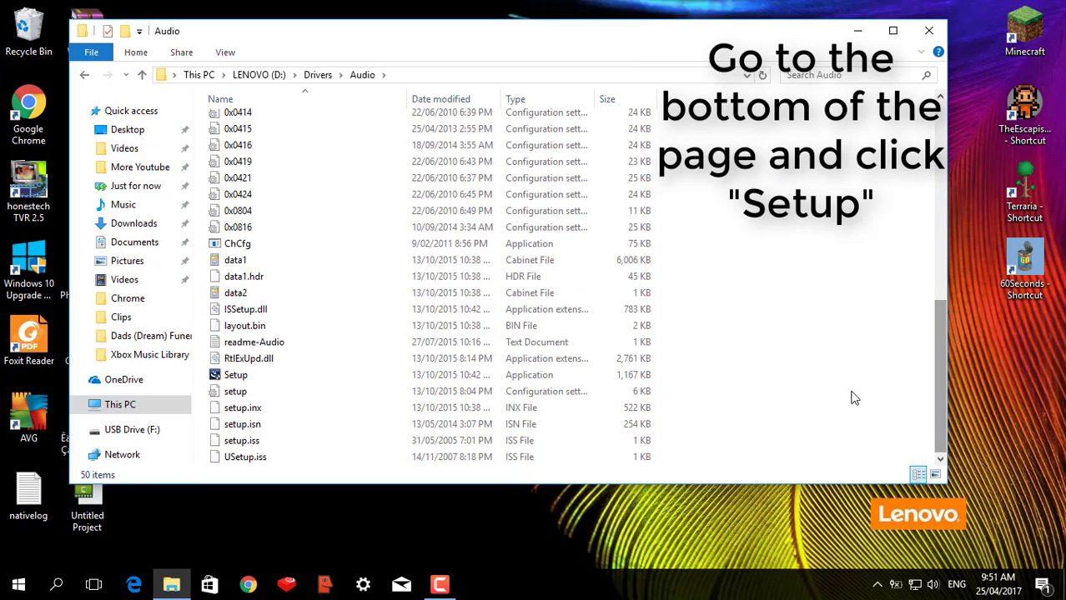
left_click(464, 377)
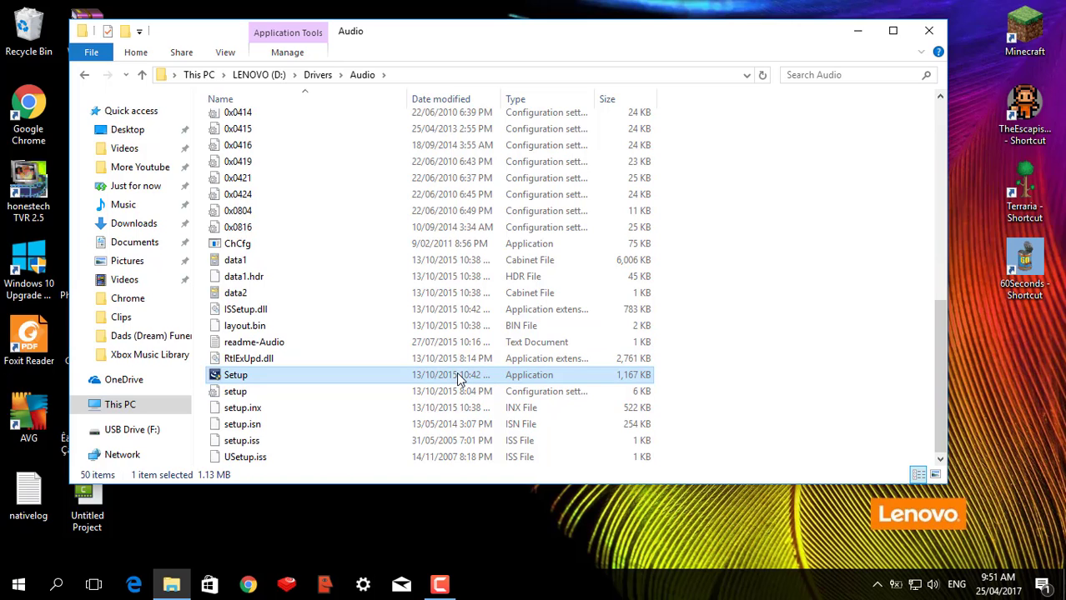
double_click(457, 377)
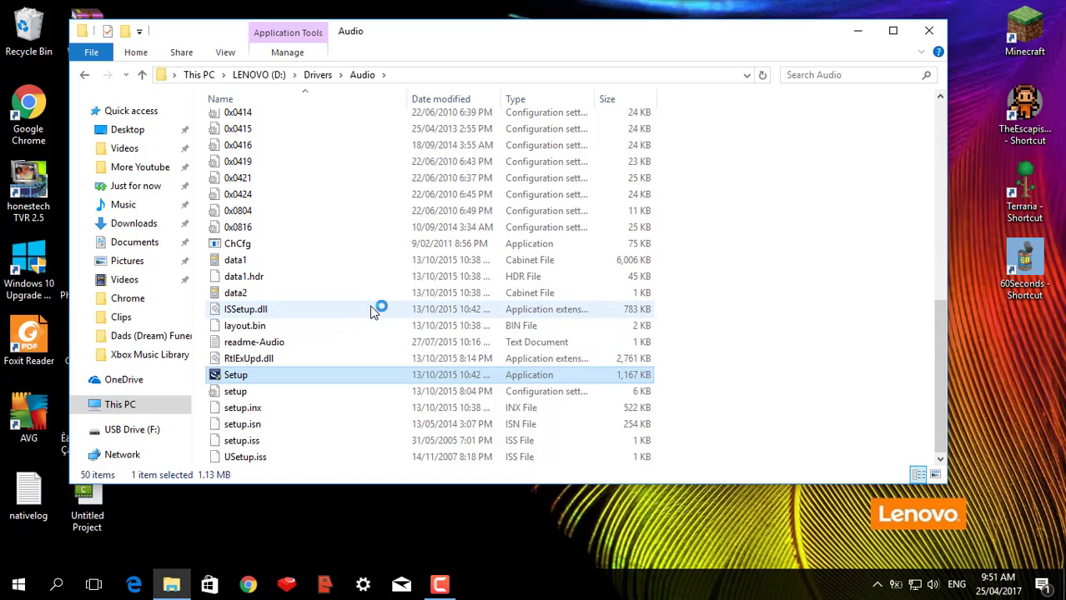
double_click(382, 374)
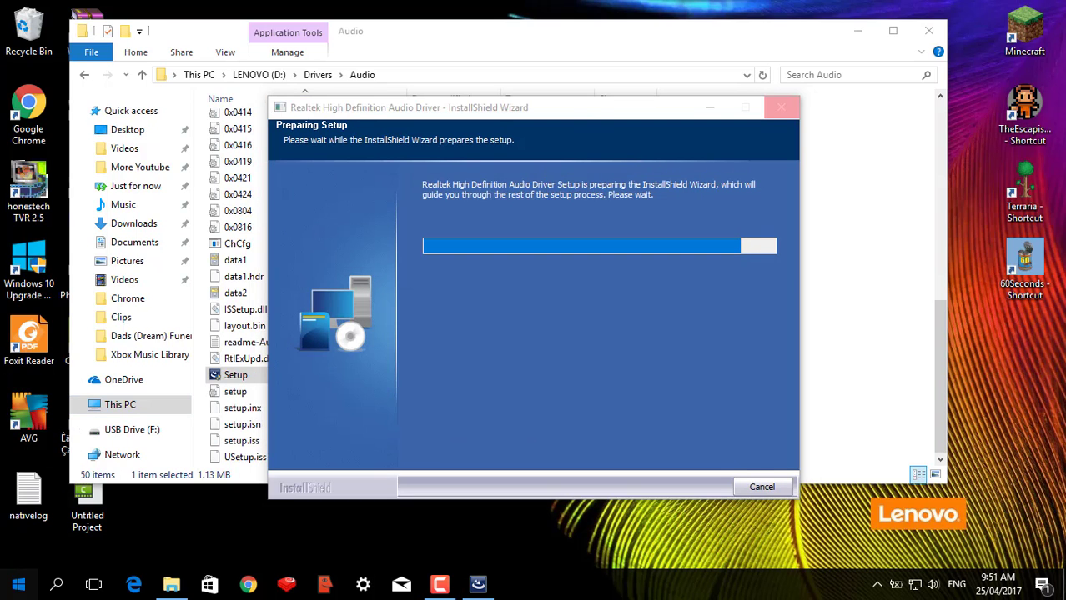
key("super")
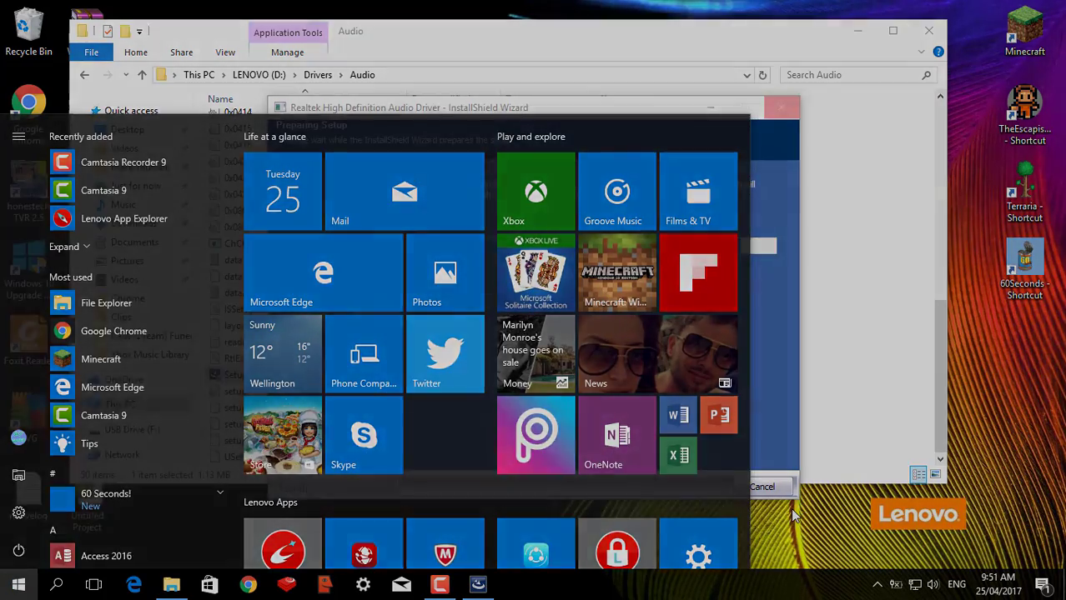
left_click(793, 514)
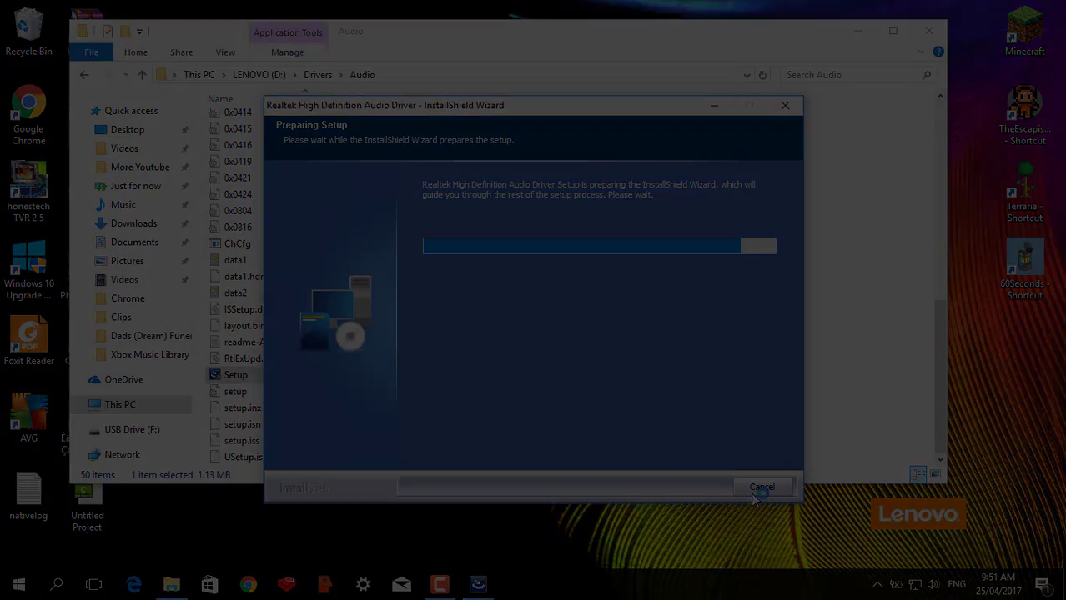